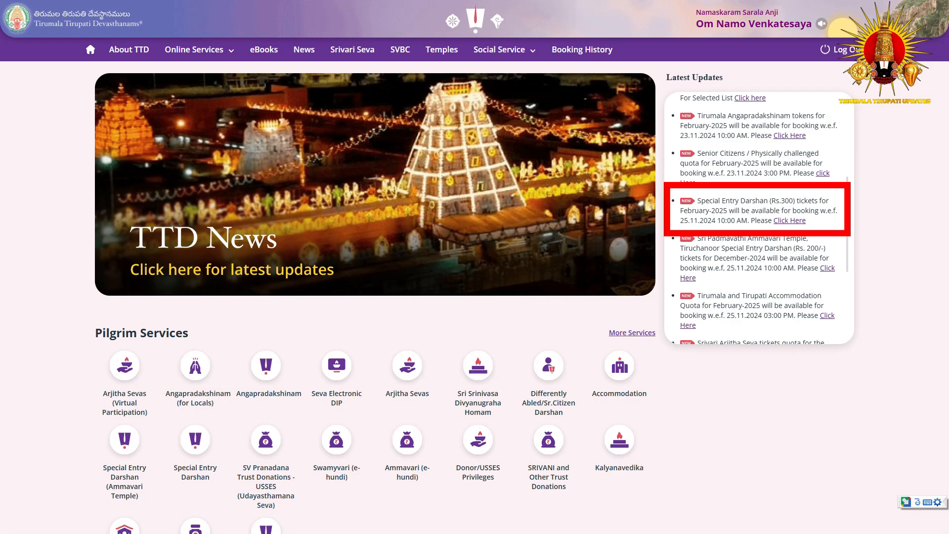
- Scroll the Online Services dropdown until Special Entry Darshan appears among the pilgrim services
mouse_move(199, 50)
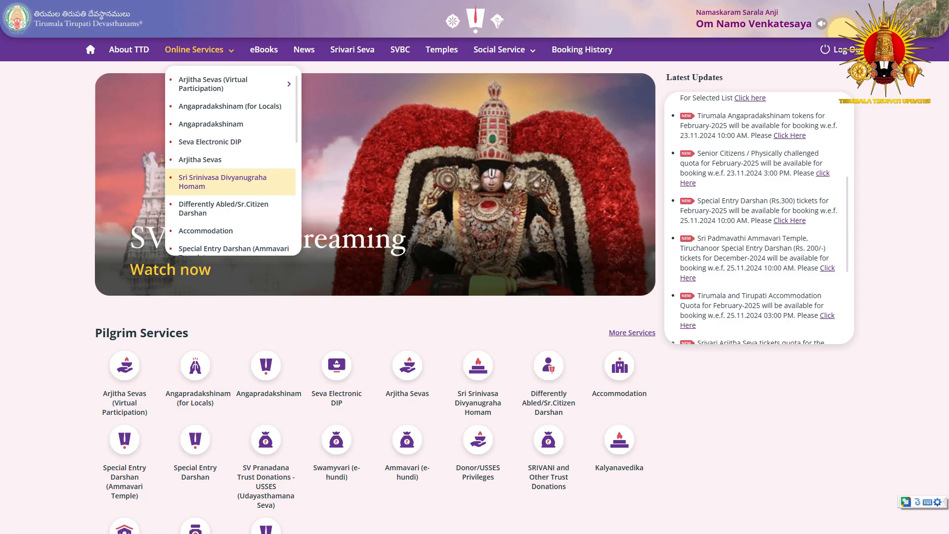
scroll(230, 163, down, 4)
scroll(232, 159, down, 2)
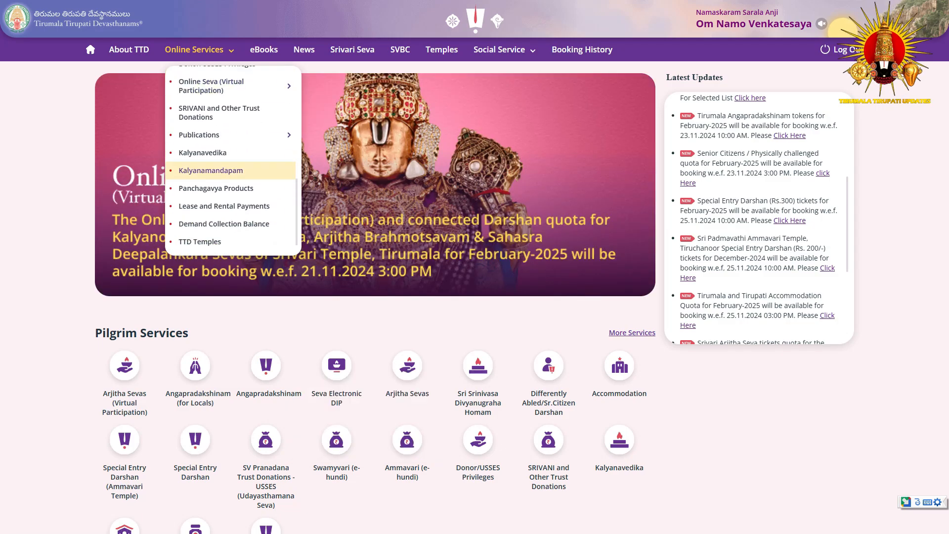
scroll(233, 159, up, 4)
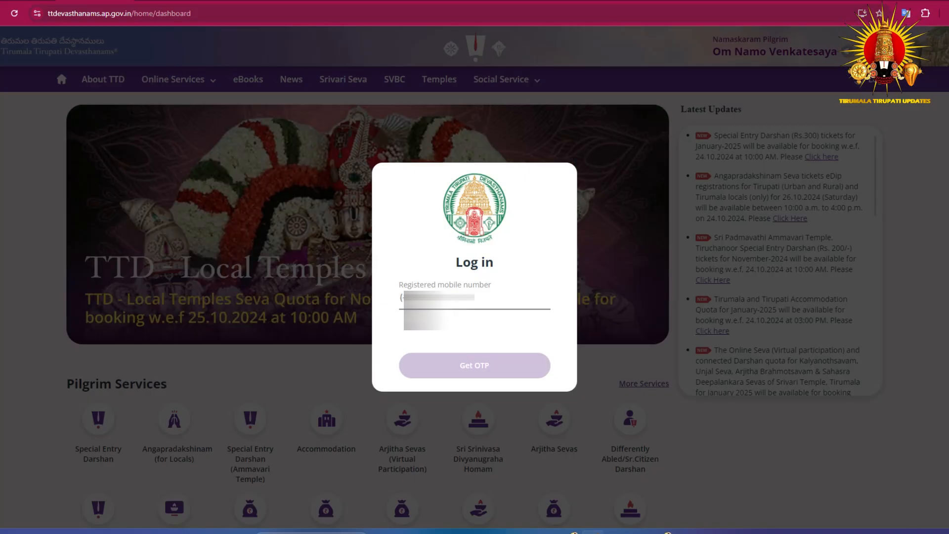
- Log in with the mobile number and the one-time code sent to it
key(Return)
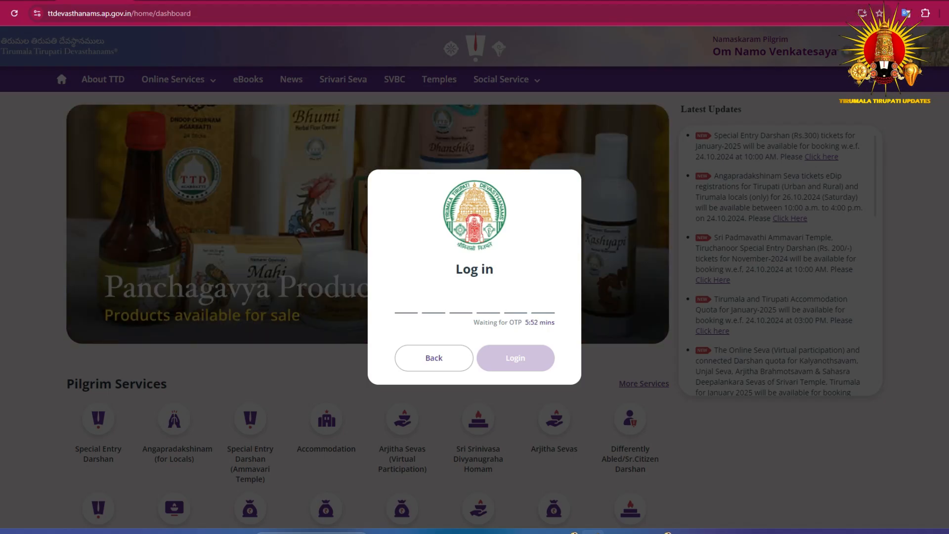
key(Return)
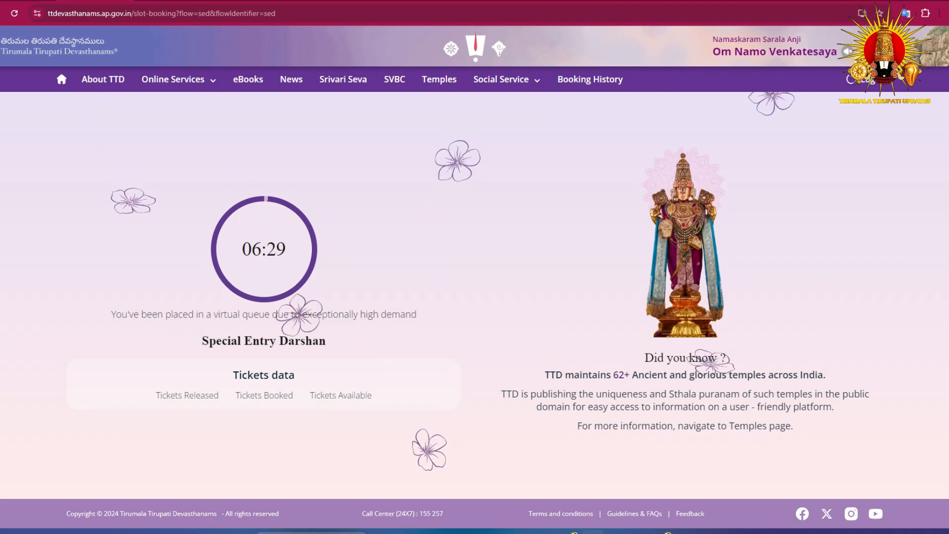
- Start a Special Entry Darshan booking from the Online Services menu
mouse_move(178, 79)
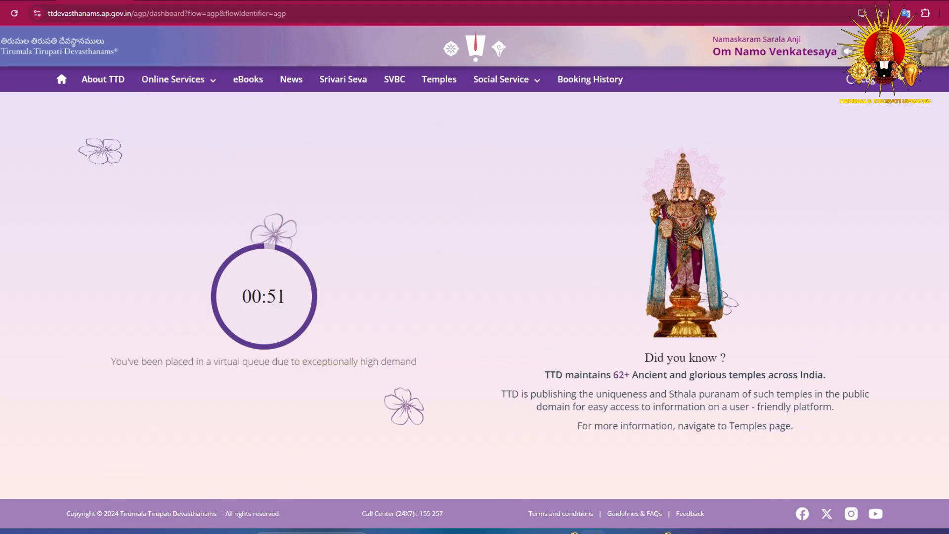
mouse_move(178, 80)
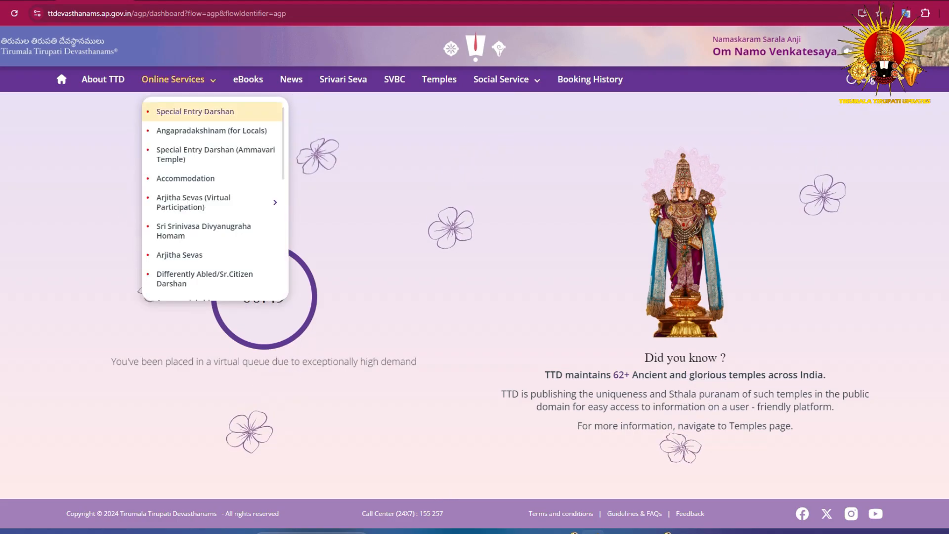
click(195, 112)
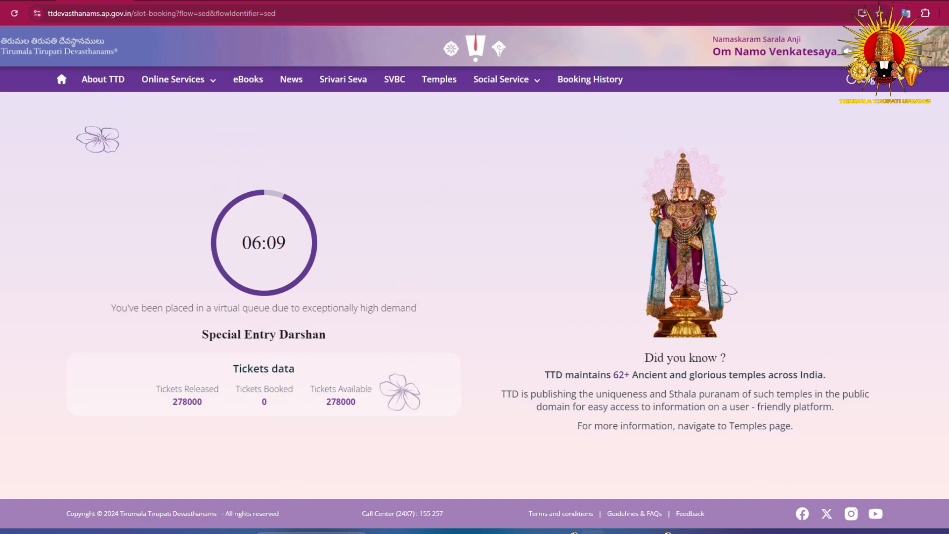
- Go full screen and wait out the virtual queue until the availability calendar loads
key(F11)
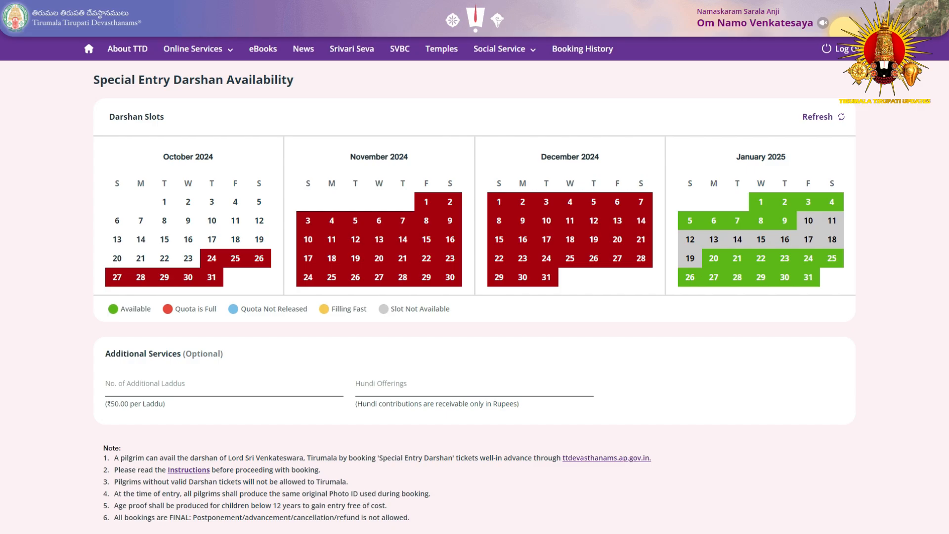
- Look at the 30 January 2025 slots and the ticket-count choices, keeping 1 ticket
click(784, 277)
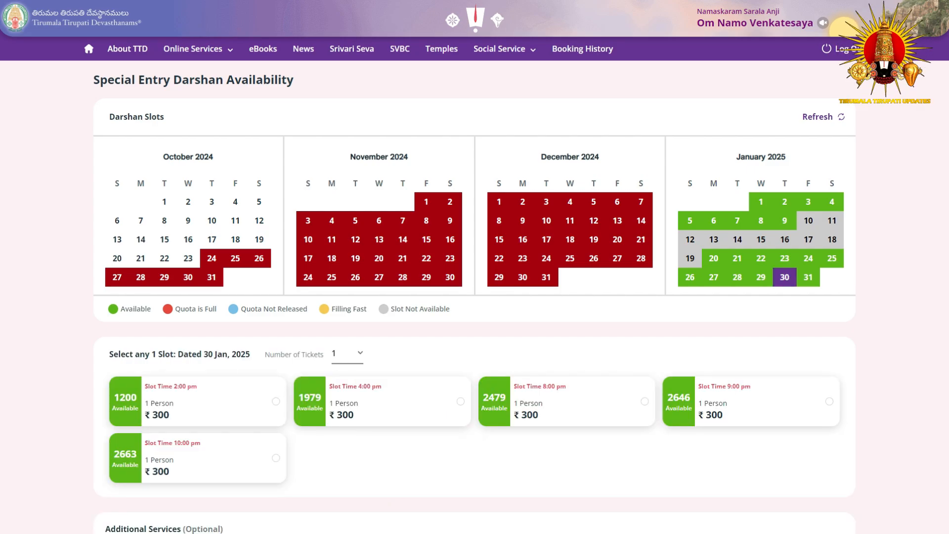
click(348, 353)
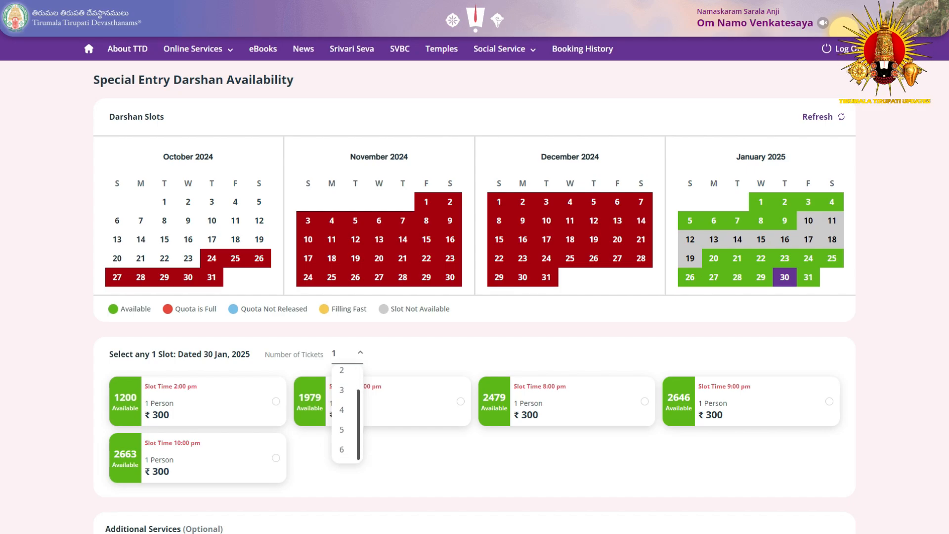
scroll(347, 415, down, 1)
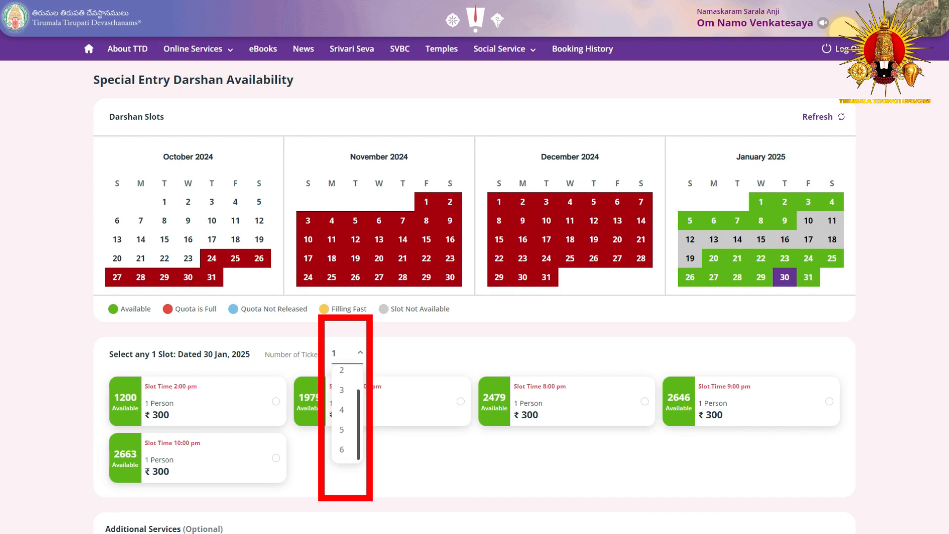
scroll(347, 415, down, 1)
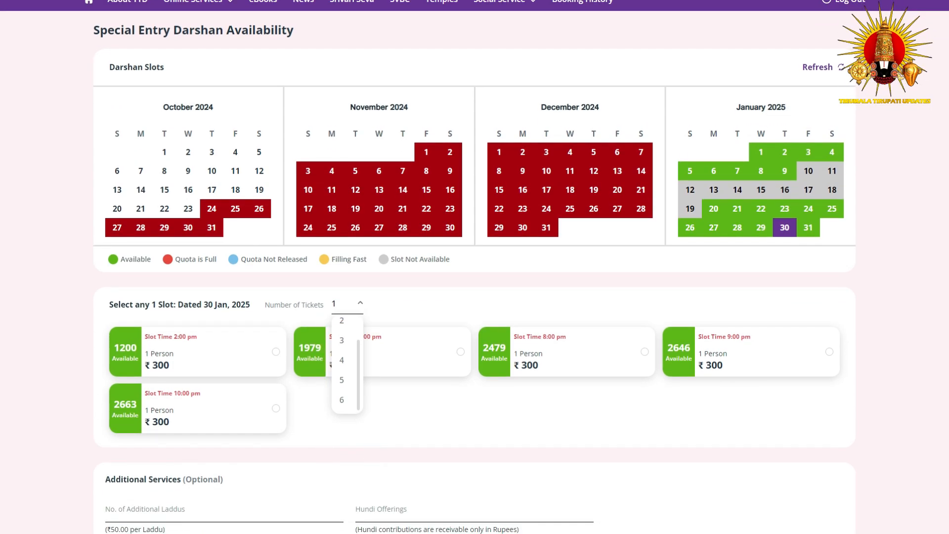
key(Escape)
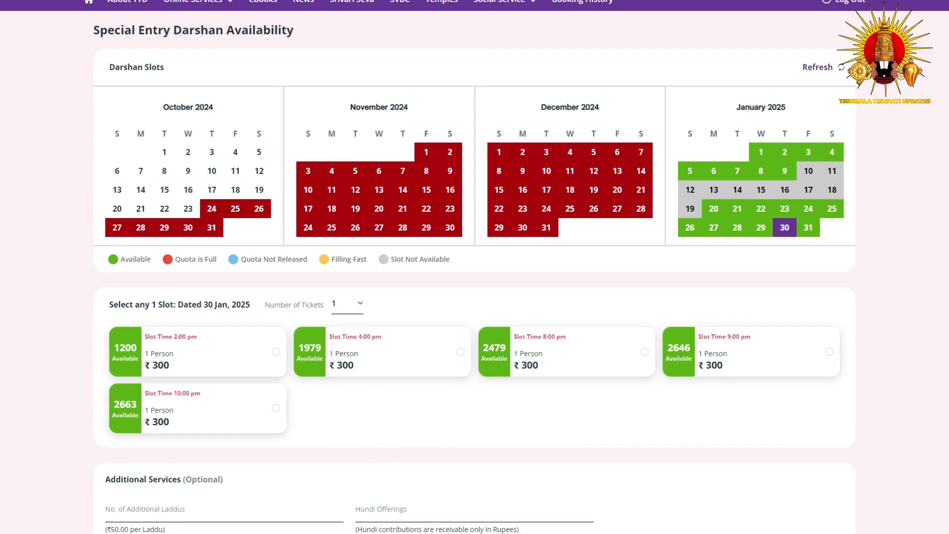
scroll(474, 267, down, 1)
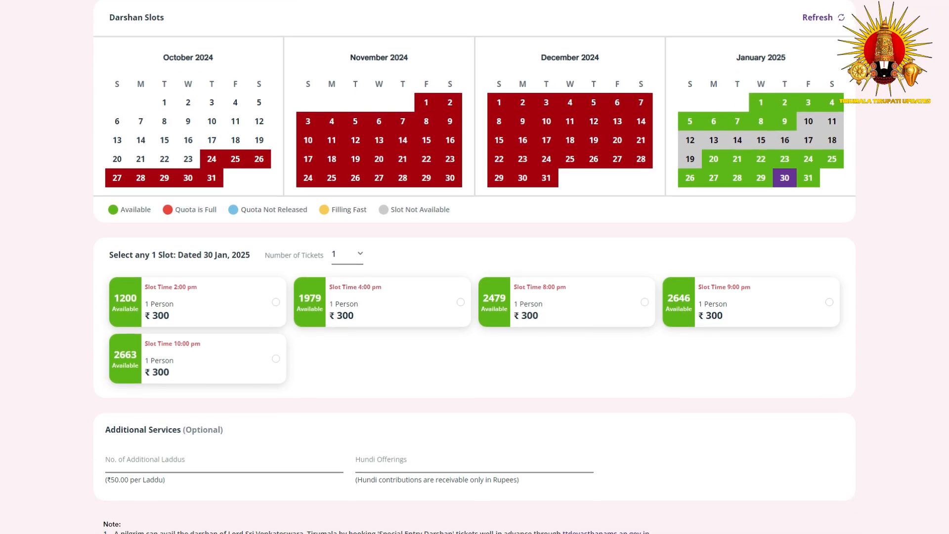
- Compare slots for 9, 2, 8 and 3 January, settling on 1 January 2025
click(784, 121)
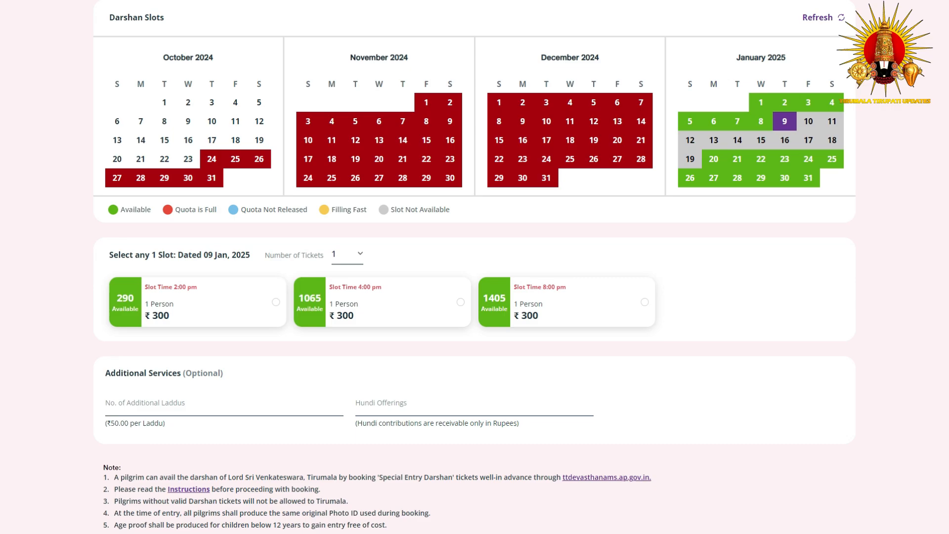
click(784, 102)
click(760, 102)
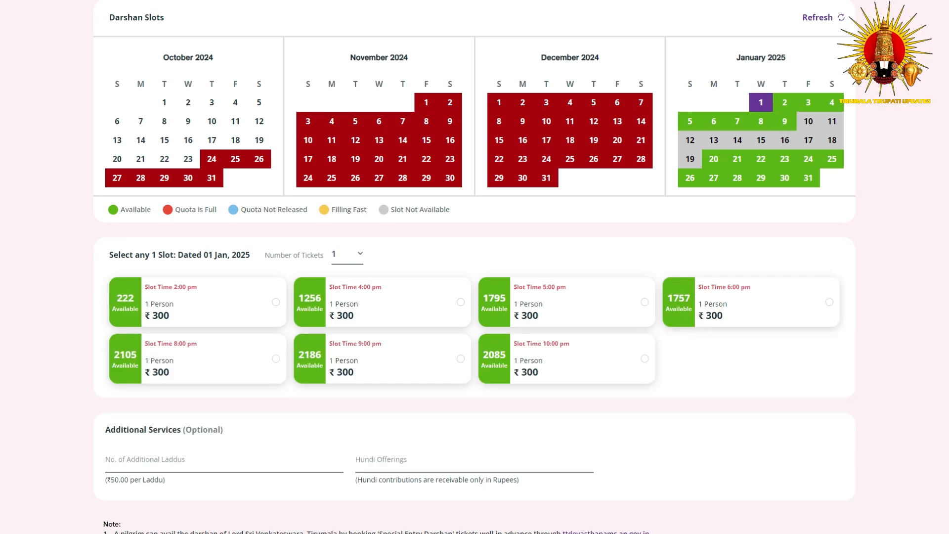
click(761, 121)
click(761, 103)
click(785, 103)
click(808, 102)
click(761, 102)
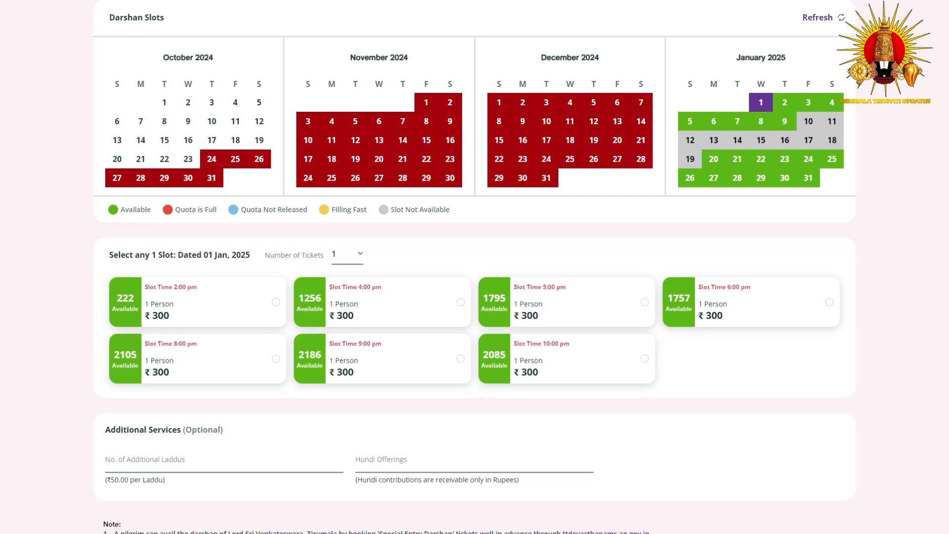
- Choose the 4:00 pm slot and set the number of tickets to 1
click(383, 302)
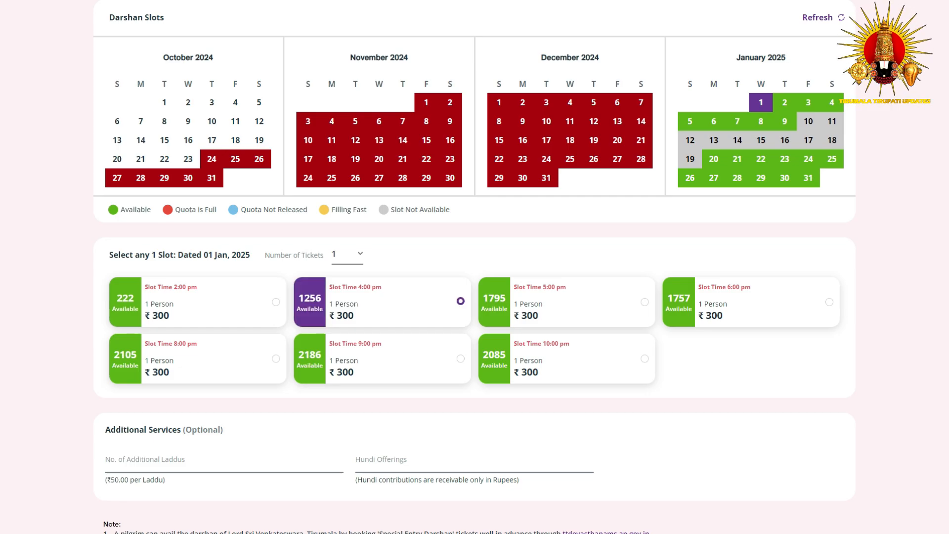
click(348, 254)
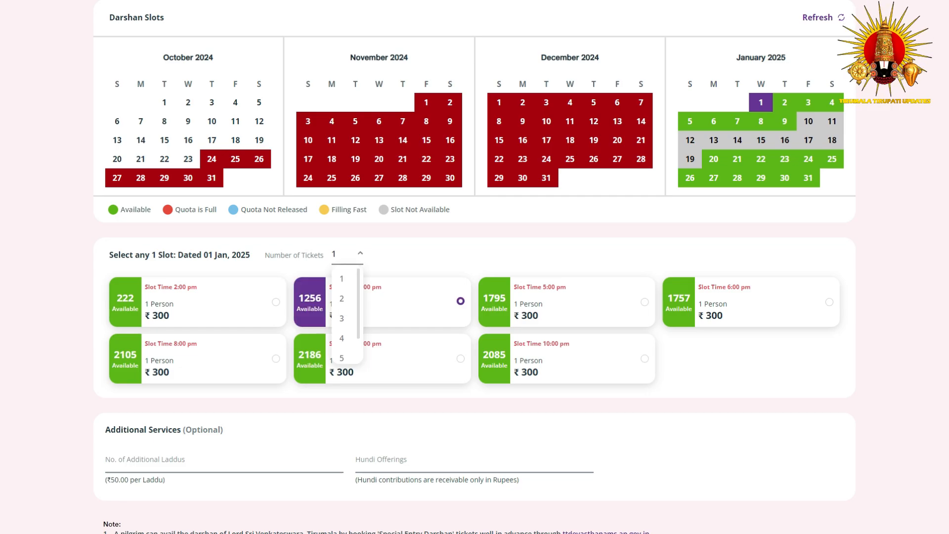
click(341, 298)
click(348, 254)
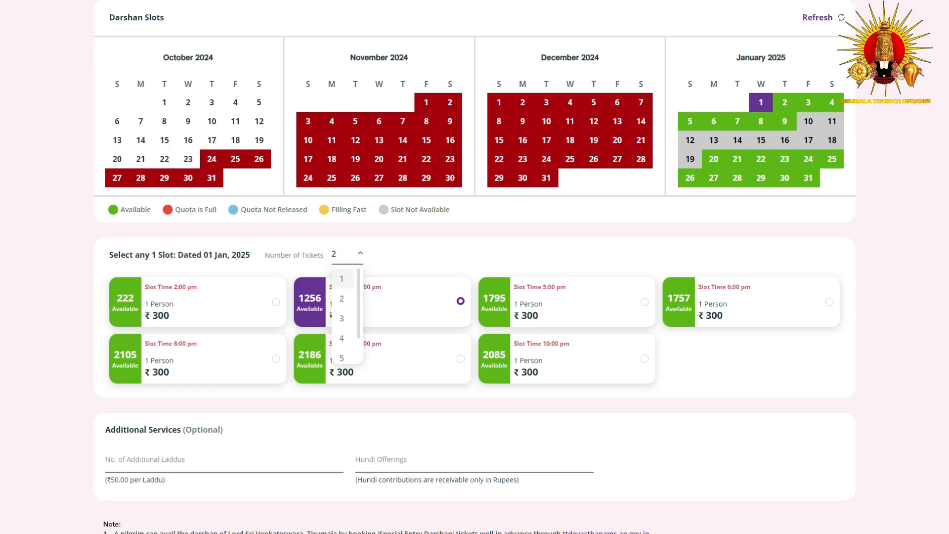
click(342, 279)
scroll(474, 267, down, 2)
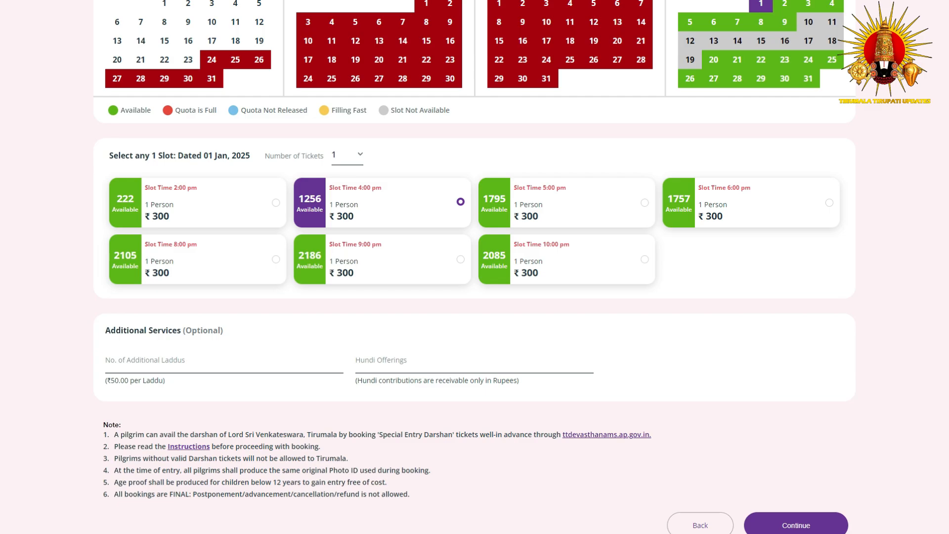
scroll(425, 371, down, 1)
- Set the pilgrim's gender to Female and Aadhaar Card as photo ID, entering the Aadhaar number
click(795, 475)
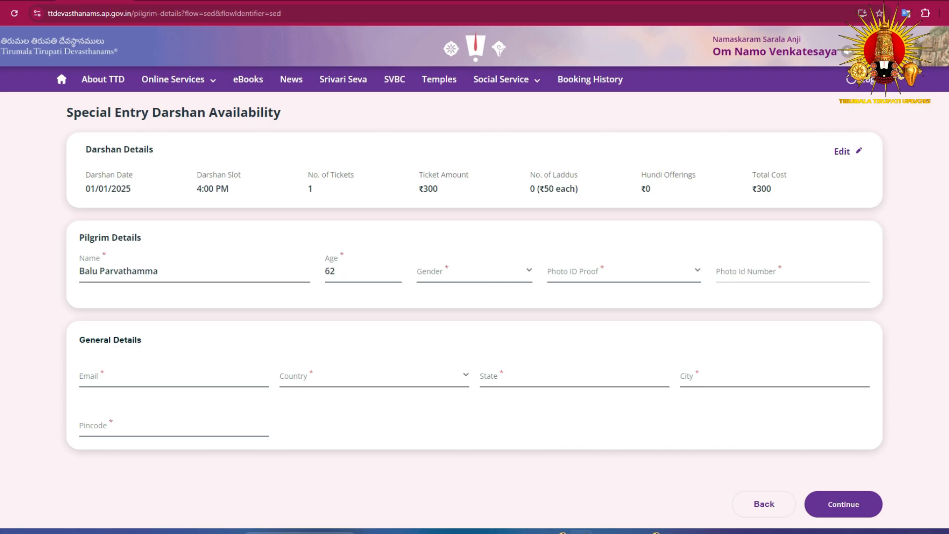
click(474, 271)
click(455, 297)
click(624, 271)
click(583, 297)
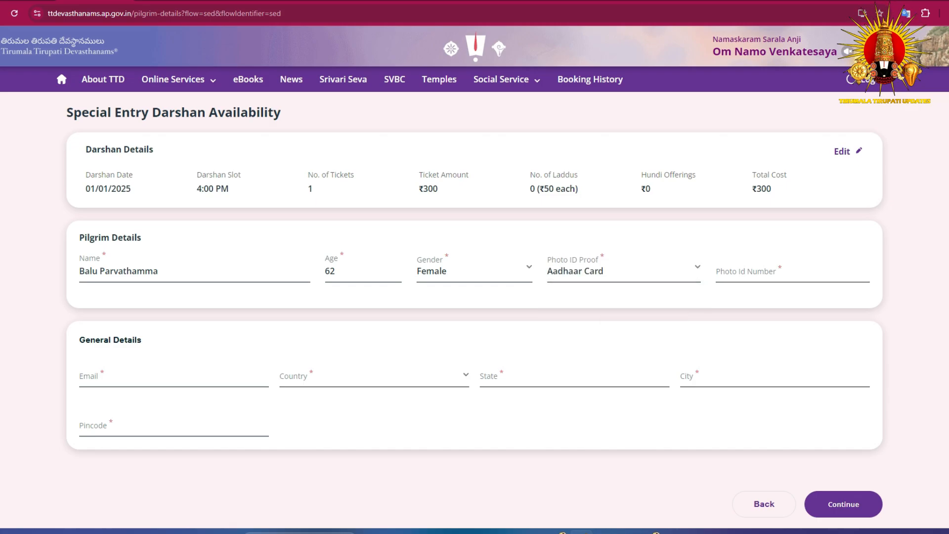
click(791, 271)
- Enter the pilgrim's Gmail address and submit the details for review
click(173, 377)
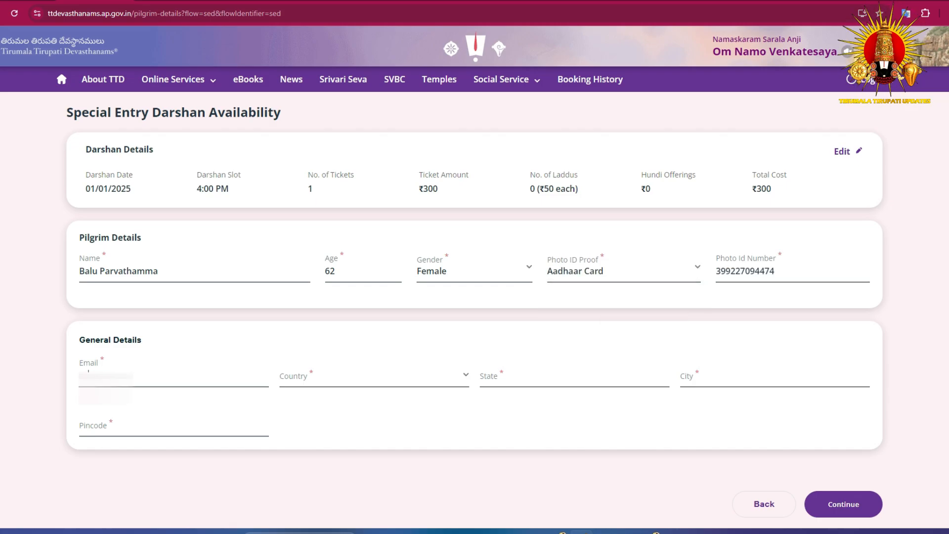
text(@gmail.c)
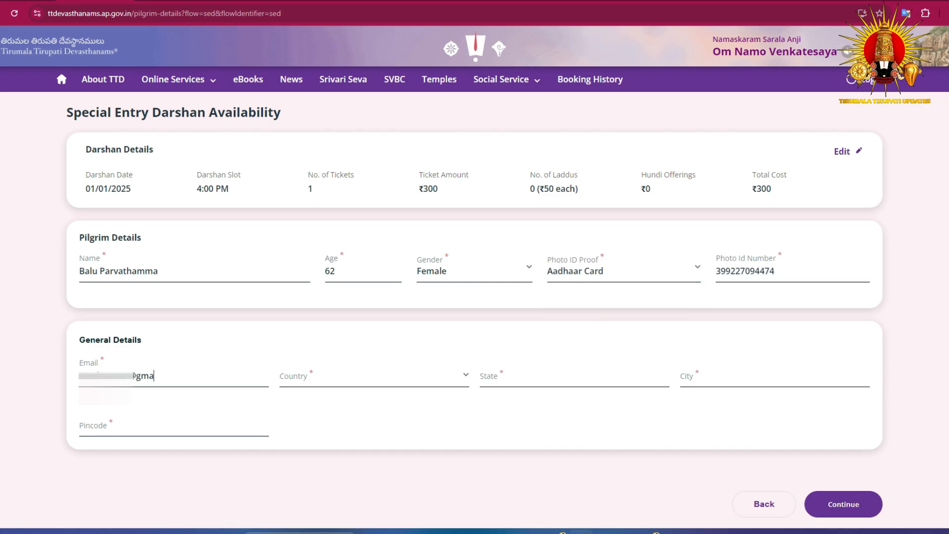
text(om)
key(Tab)
key(Tab)
key(Tab)
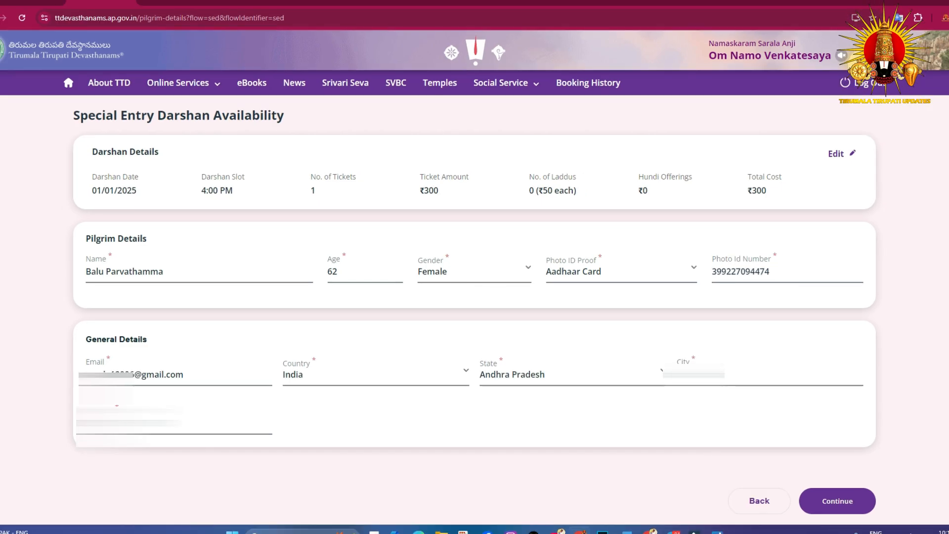
key(Return)
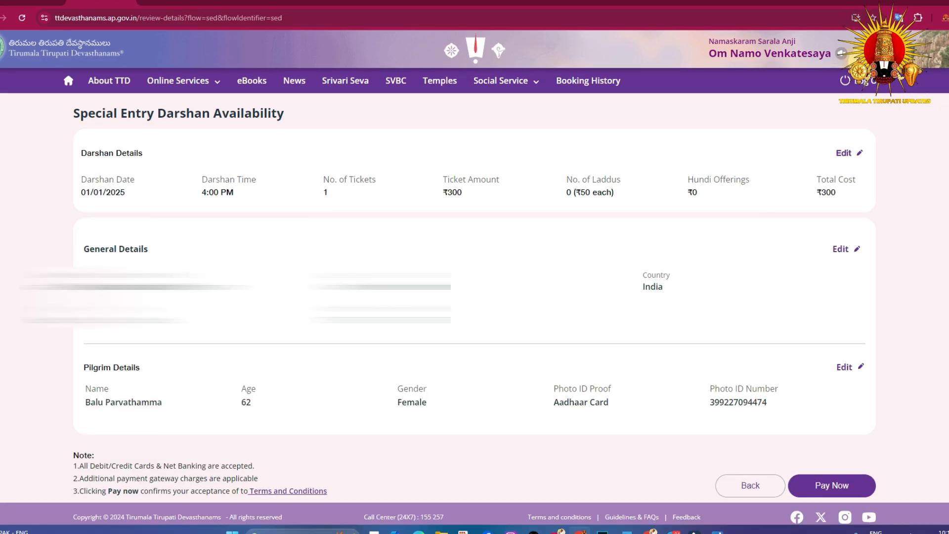
- Try paying for the 4:00 pm slot, then choose 'Book another slot' after the slot-taken error
scroll(475, 277, down, 1)
click(832, 479)
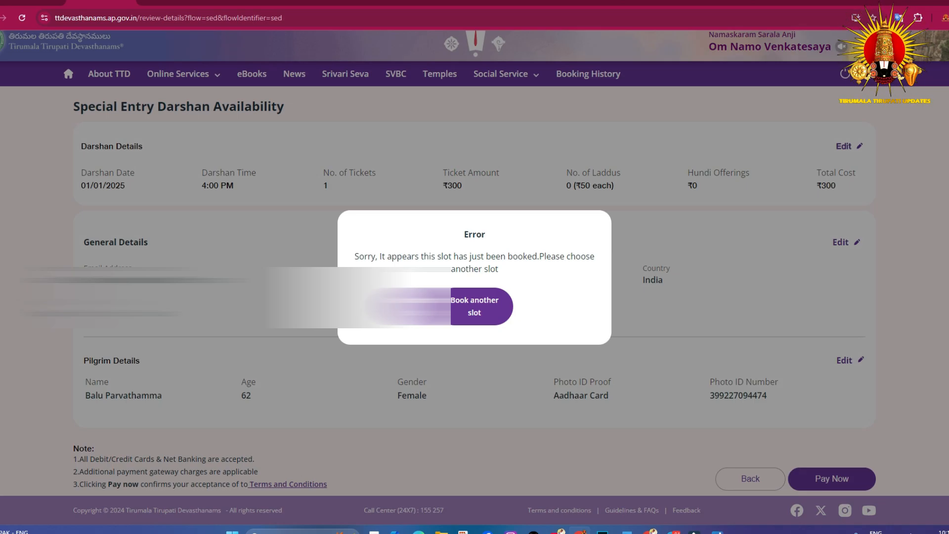
click(475, 307)
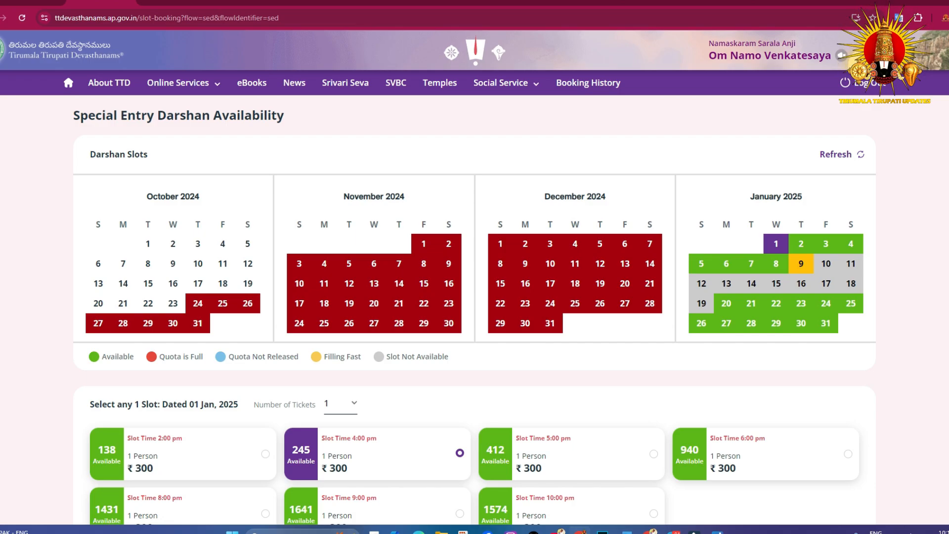
- Select the 9:00 pm slot on 01 Jan 2025 instead of 5:00 pm
scroll(475, 276, down, 1)
click(654, 401)
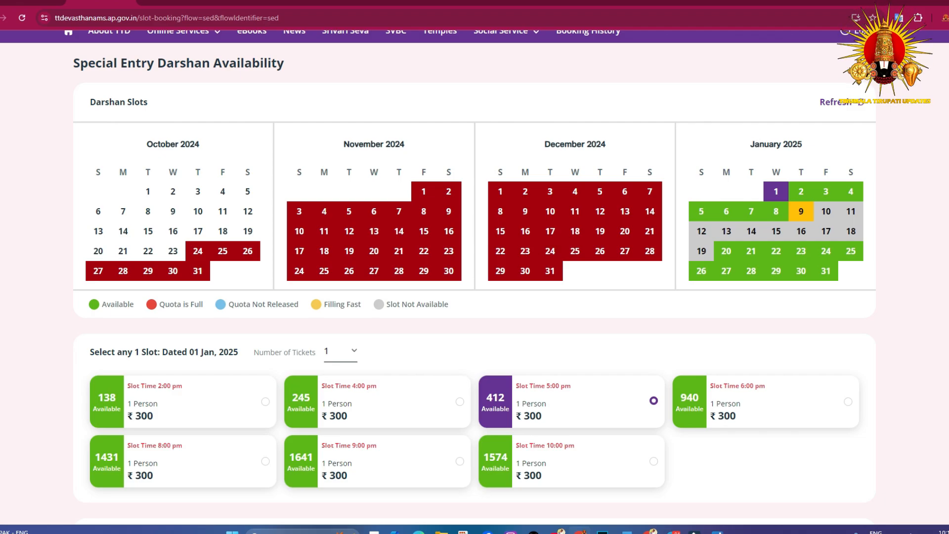
click(459, 461)
- Continue through the pilgrim details and booking review to the ₹300 payment page
scroll(474, 277, down, 2)
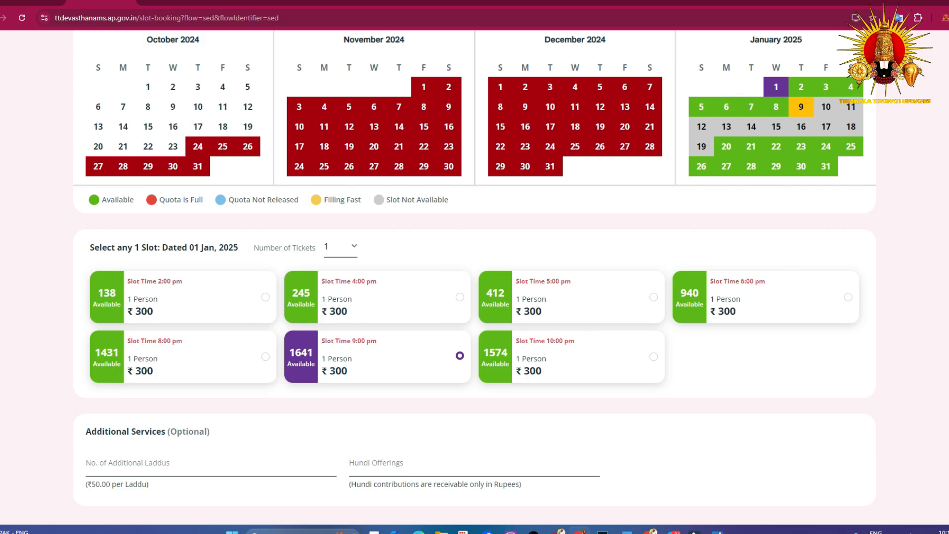
scroll(475, 277, up, 2)
scroll(475, 277, down, 5)
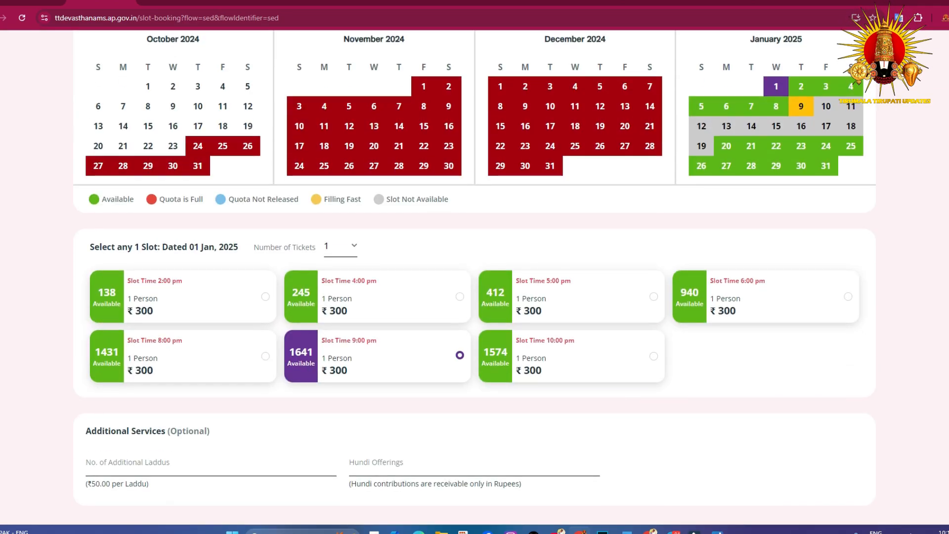
click(812, 464)
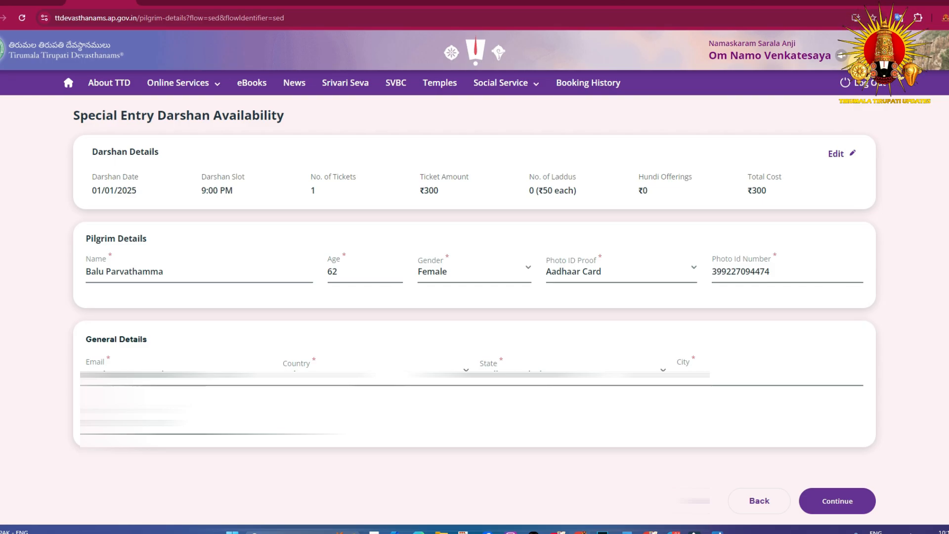
click(837, 500)
click(832, 501)
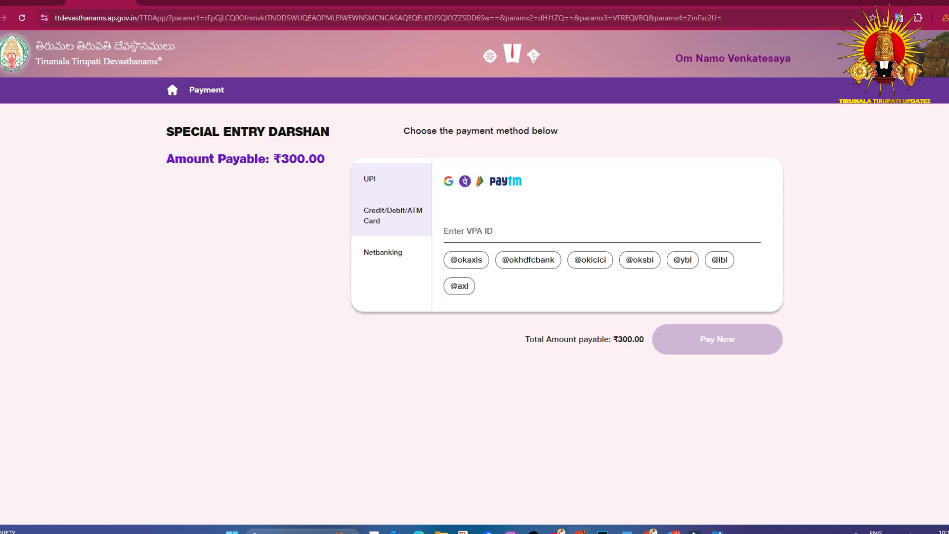
- After trying card and netbanking, pay the ₹300 by UPI with the pasted UPI ID
click(393, 215)
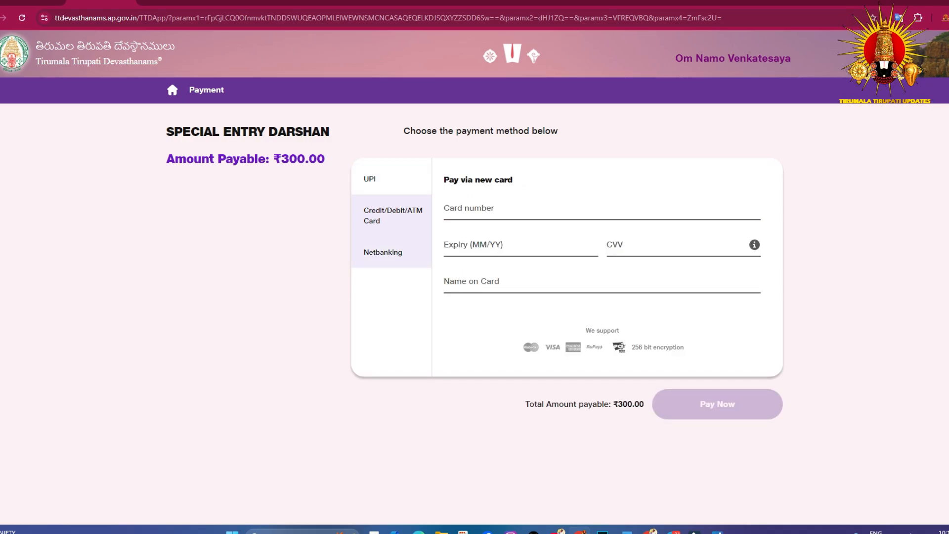
click(383, 252)
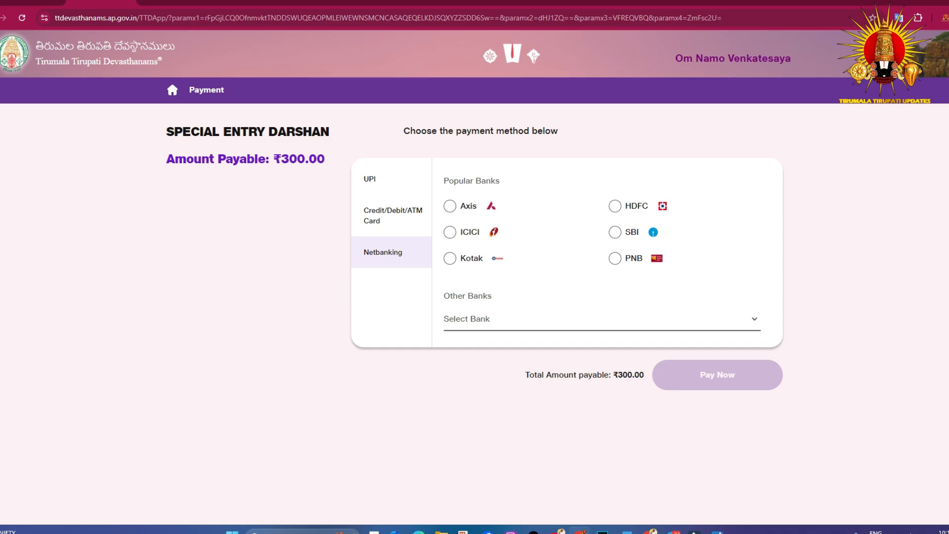
click(369, 179)
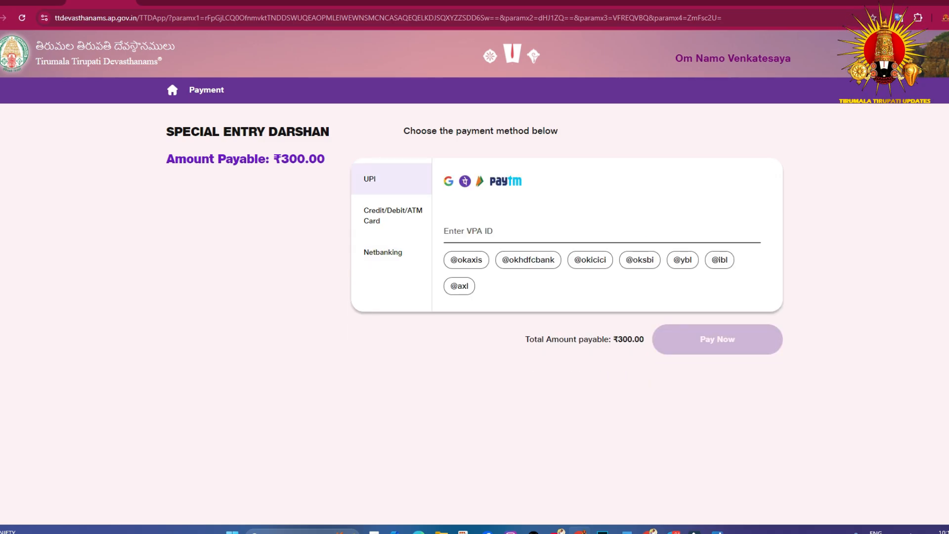
key(ctrl+v)
key(Return)
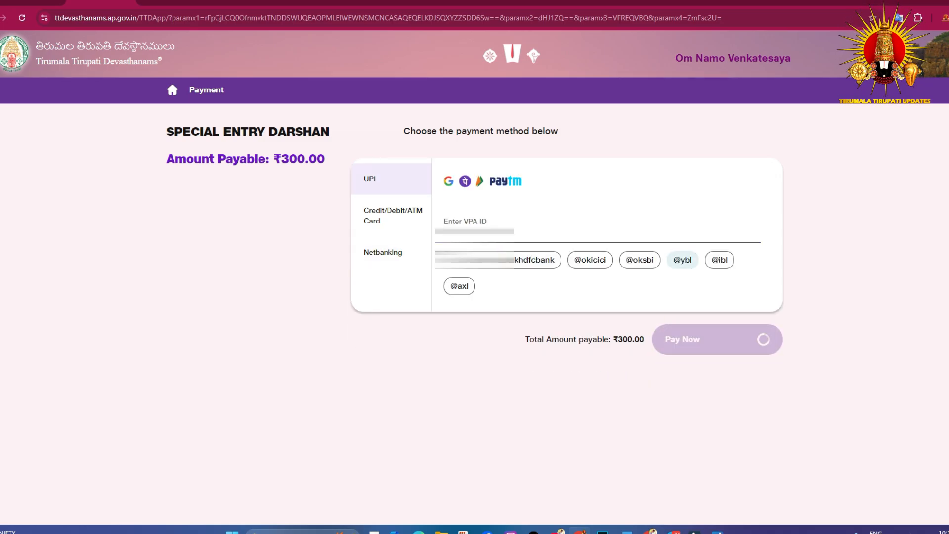